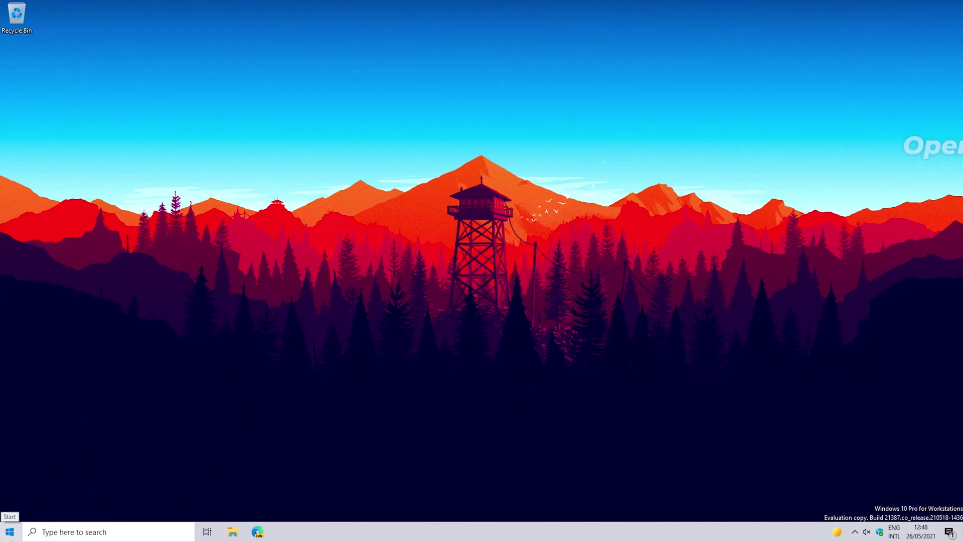
# Shift-restart Windows 10 from Start > Power to boot into the recovery start-up options
pyautogui.click(10, 531)
pyautogui.click(10, 510)
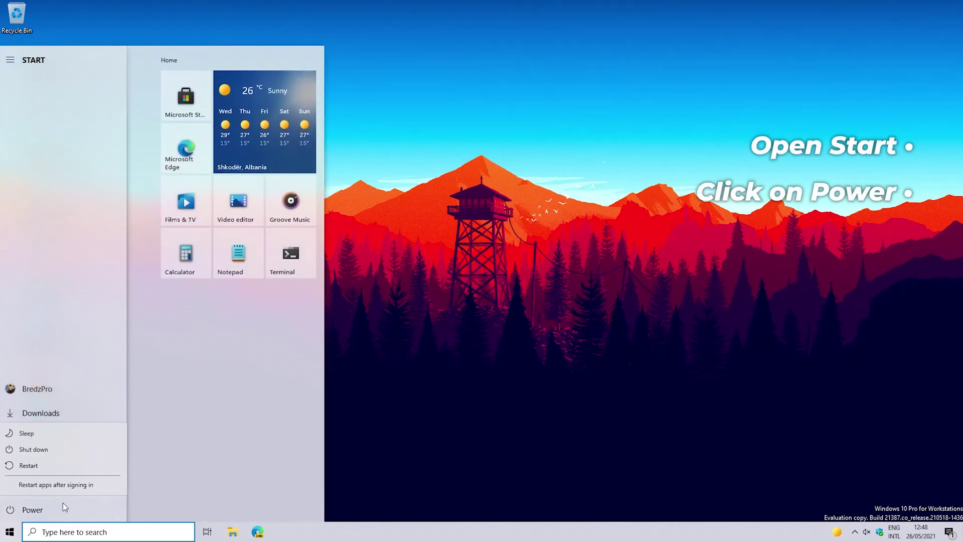
pyautogui.keyDown('shift'); pyautogui.click(77, 470); pyautogui.keyUp('shift')
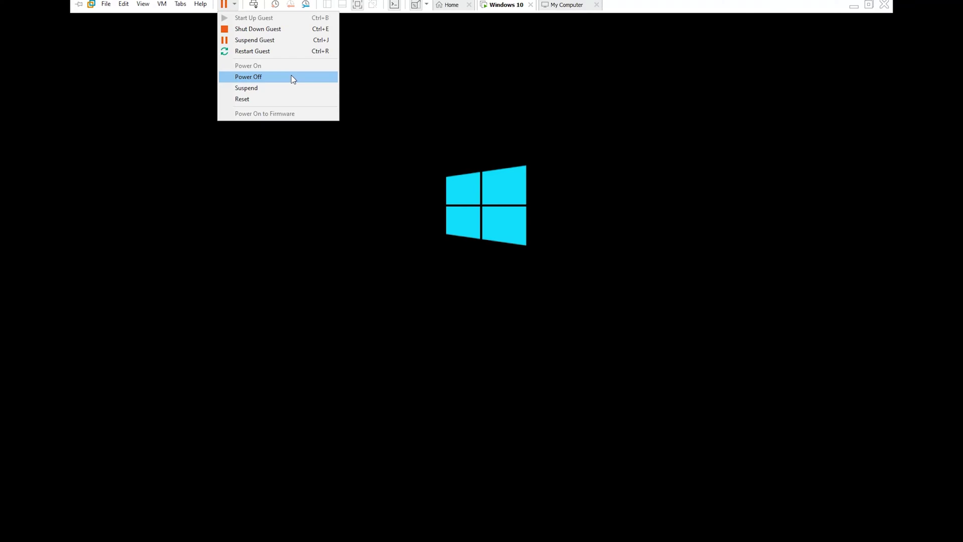
# Power the VM off mid-boot twice from VMware's power menu to trigger Automatic Repair
pyautogui.click(293, 78)
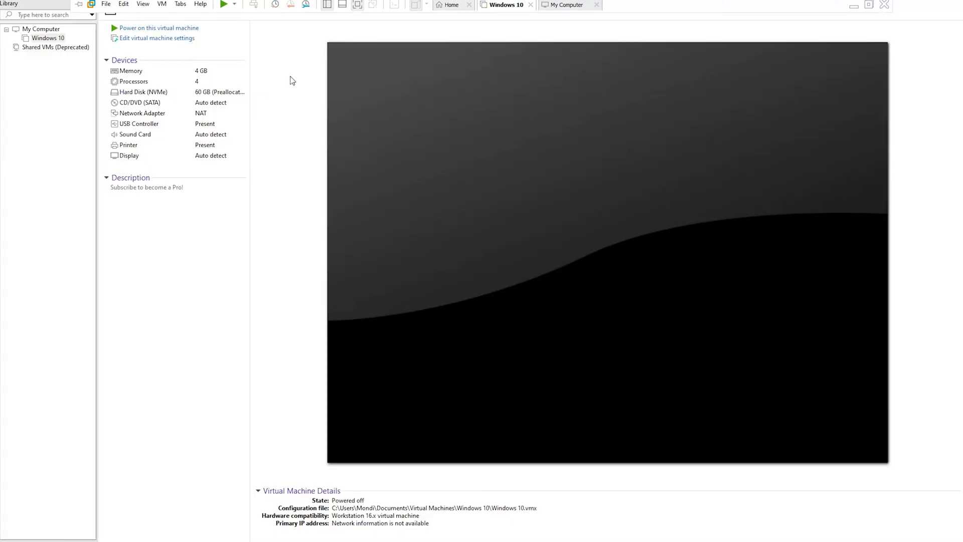
pyautogui.click(199, 29)
pyautogui.click(234, 4)
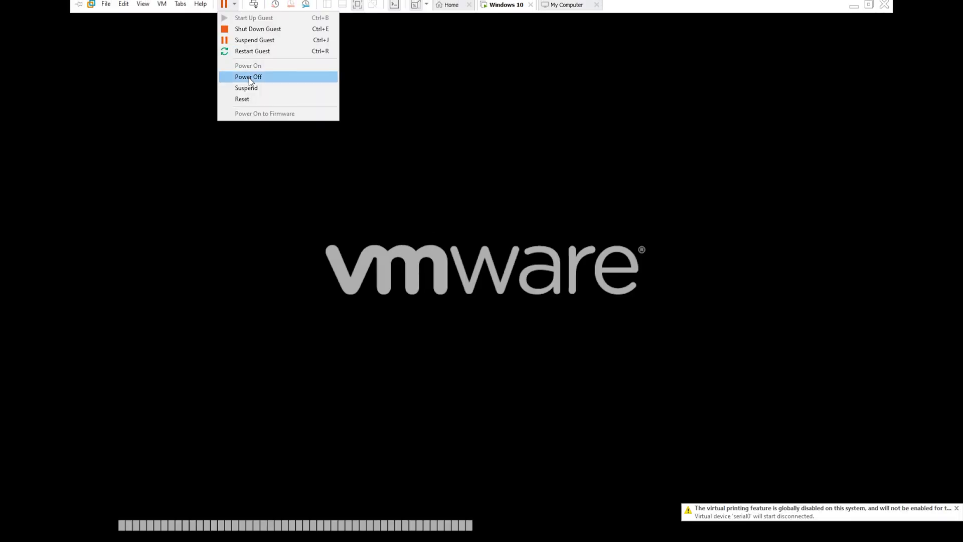
pyautogui.click(288, 77)
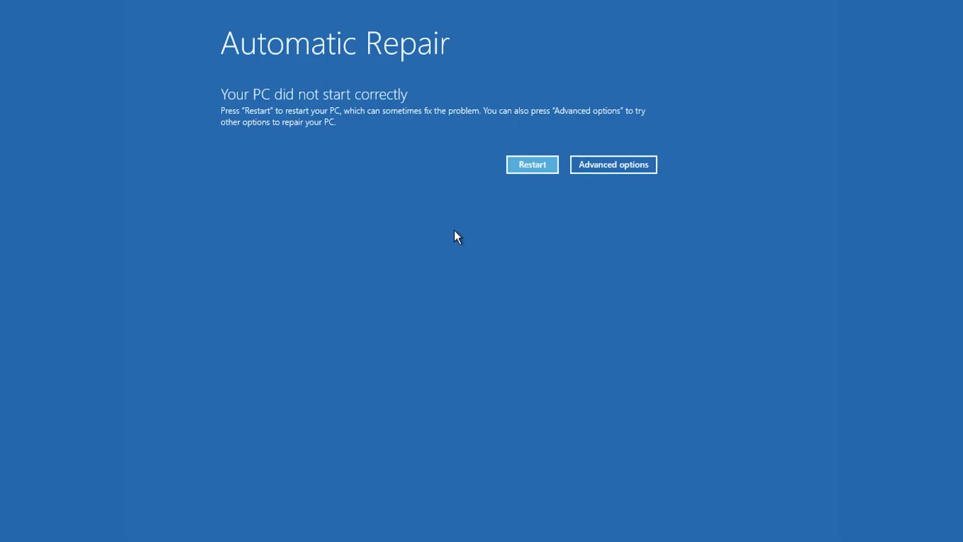
# Go through Advanced options > Troubleshoot > Advanced options to reach Start-up Settings
pyautogui.click(624, 164)
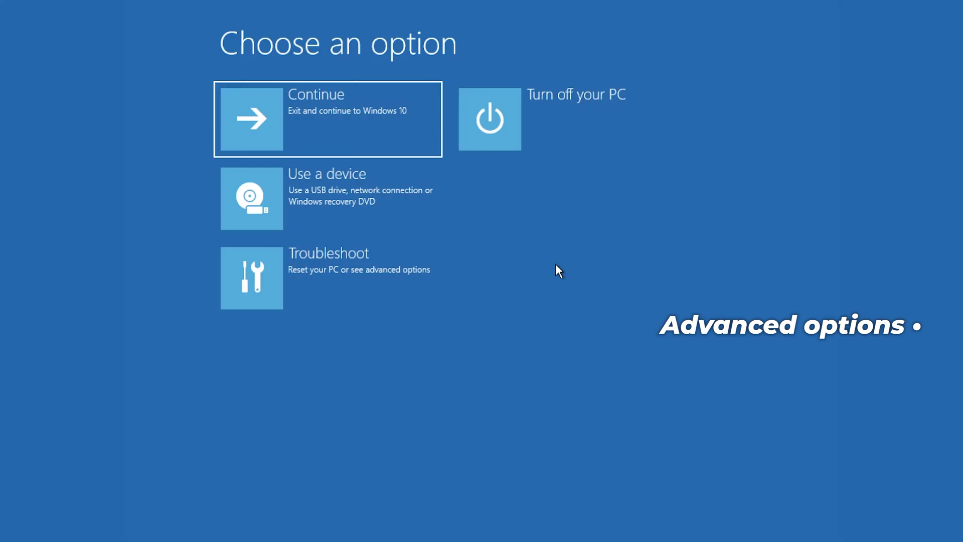
pyautogui.click(344, 290)
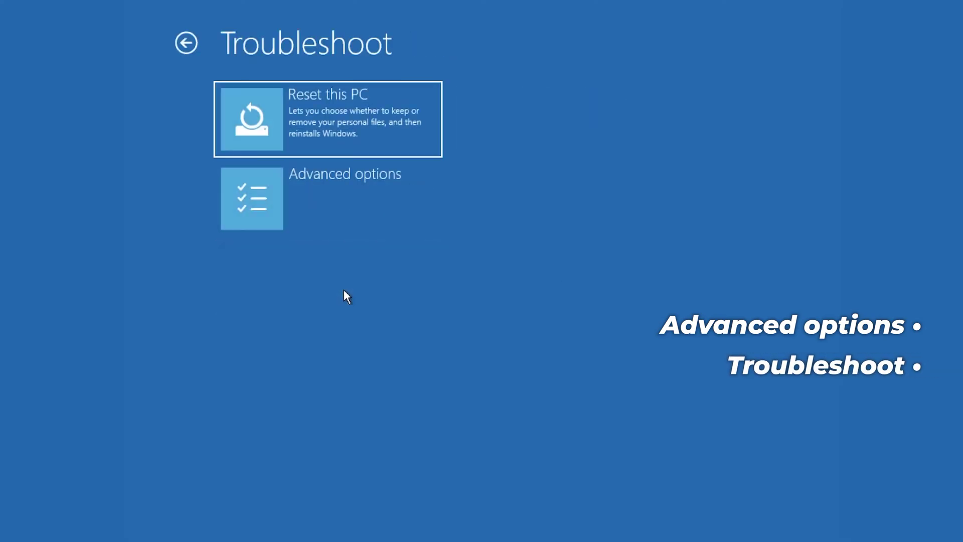
pyautogui.click(335, 188)
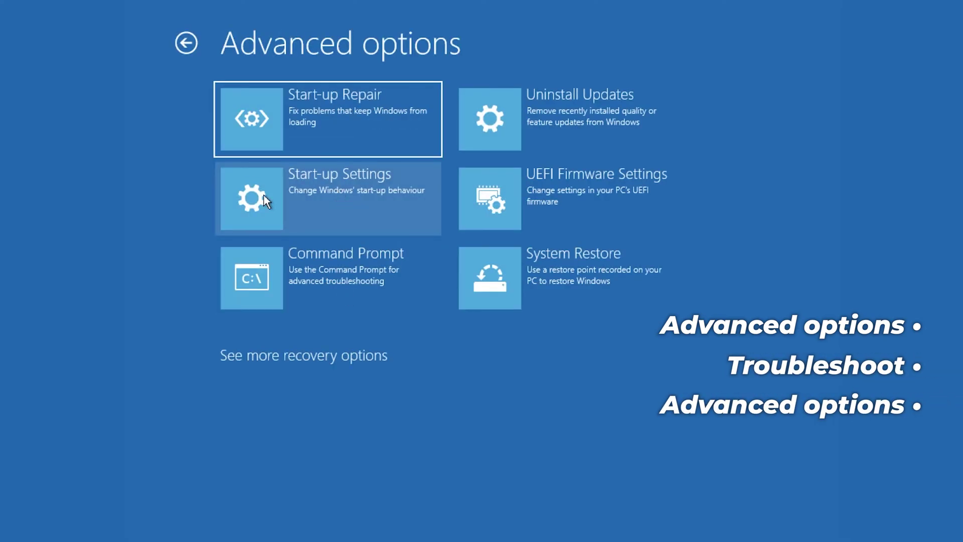
pyautogui.click(341, 176)
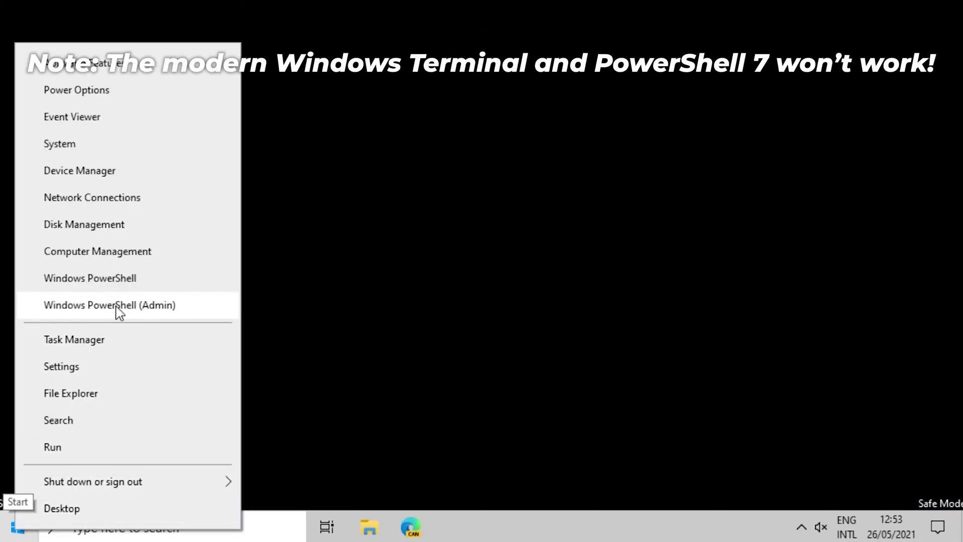
# Launch Windows PowerShell (Admin) from the Start button's right-click menu
pyautogui.click(184, 314)
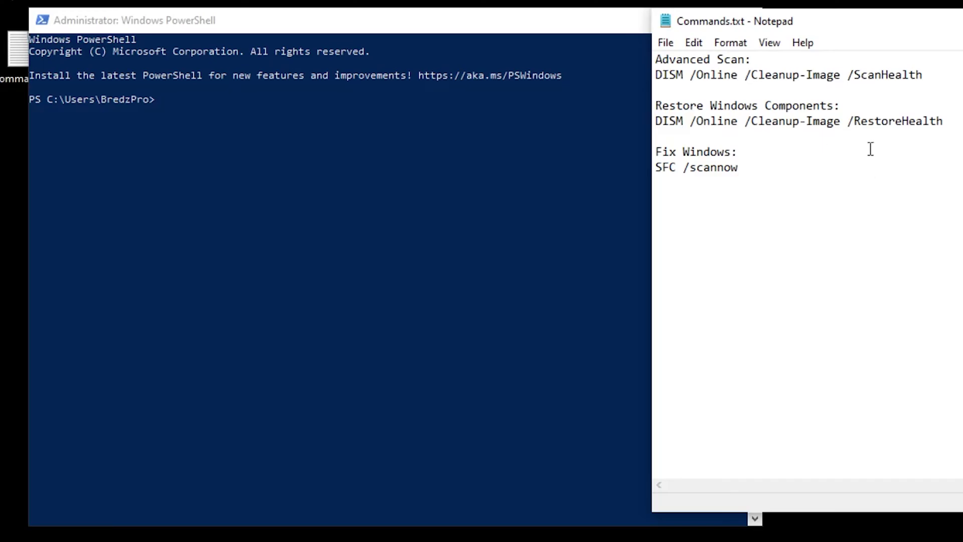
# Select the DISM /Online /Cleanup-Image /RestoreHealth line in Commands.txt and copy it
pyautogui.moveTo(661, 57); pyautogui.dragTo(763, 53)
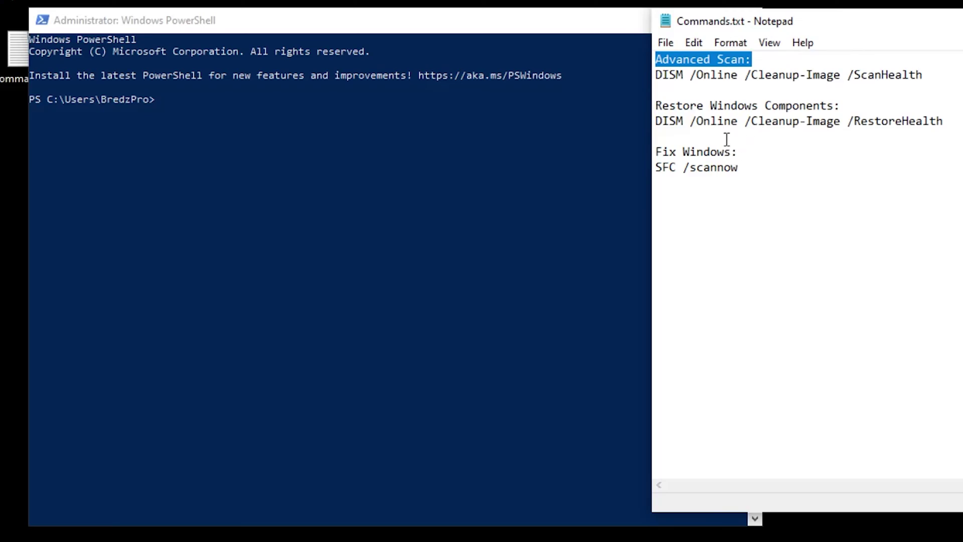
pyautogui.click(668, 127)
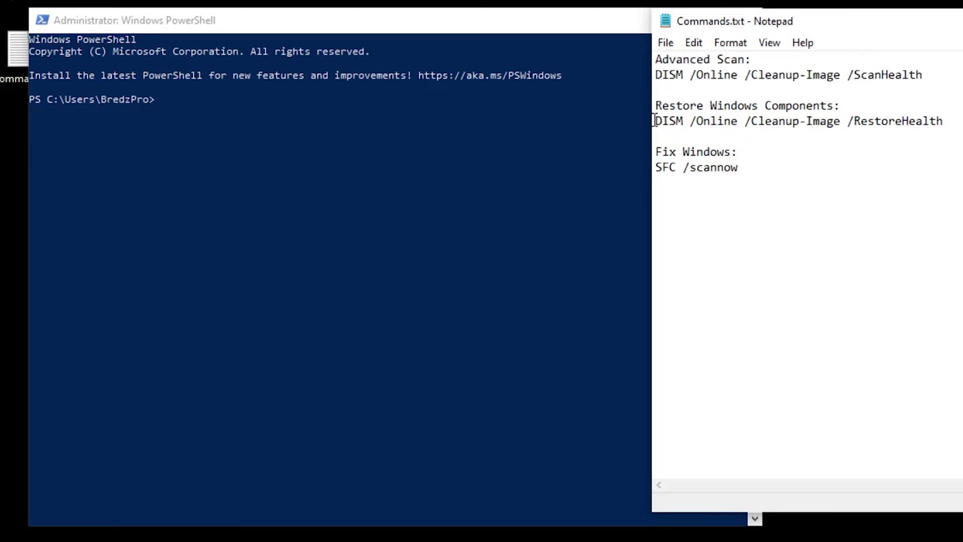
pyautogui.moveTo(657, 121); pyautogui.dragTo(941, 121)
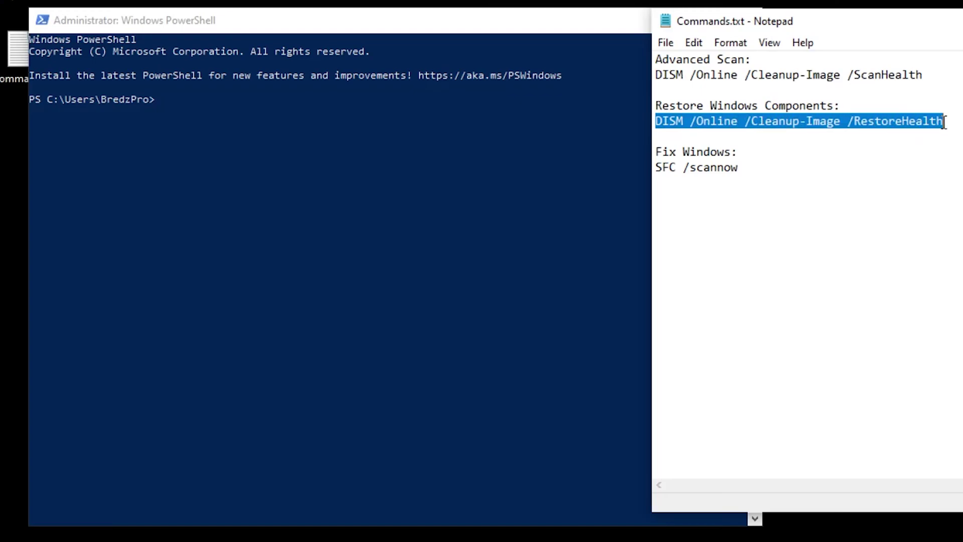
pyautogui.hotkey('ctrl', 'End')
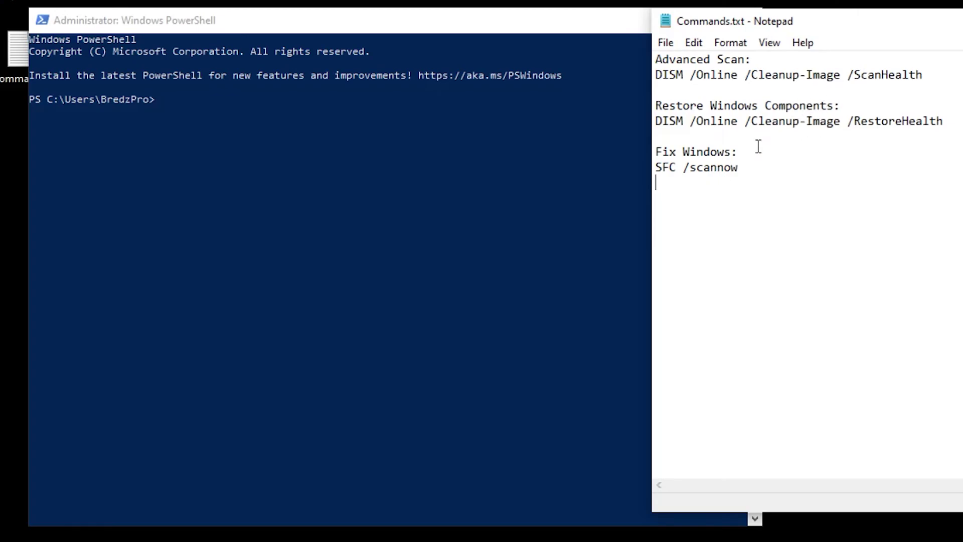
pyautogui.moveTo(923, 74); pyautogui.dragTo(657, 74)
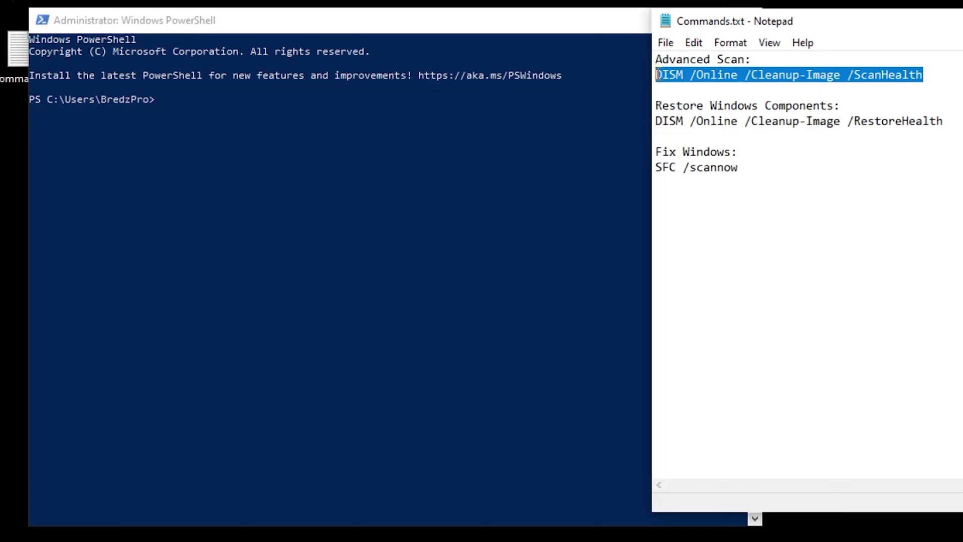
pyautogui.click(678, 122)
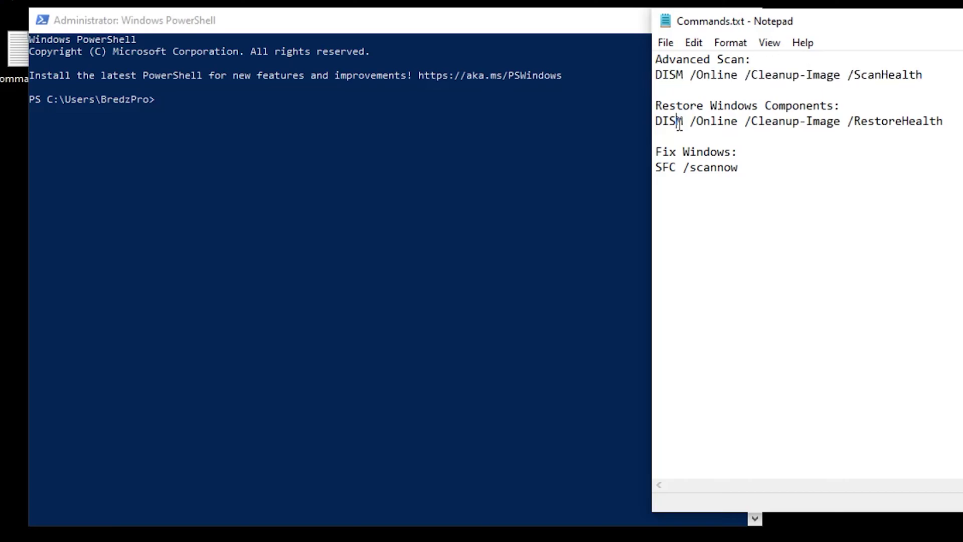
pyautogui.moveTo(918, 75); pyautogui.dragTo(811, 76)
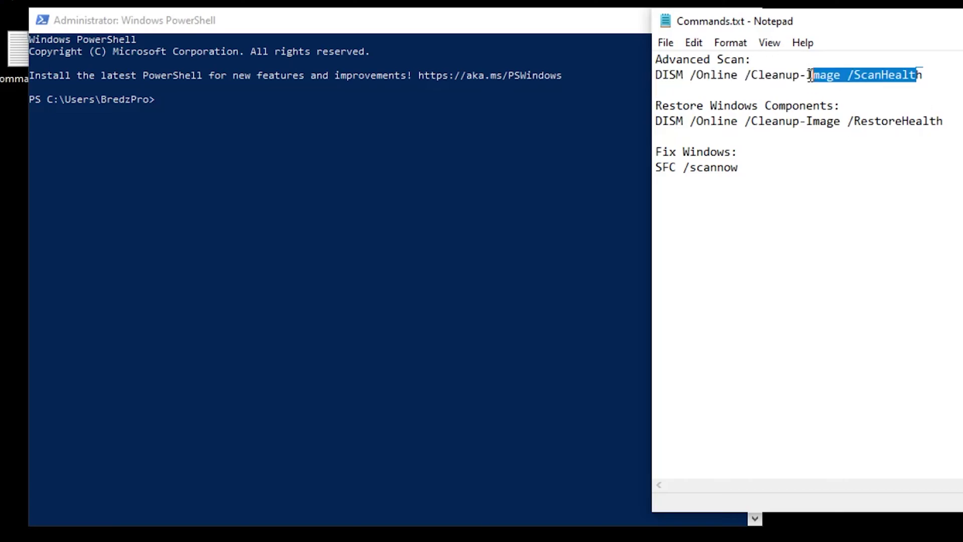
pyautogui.moveTo(938, 121); pyautogui.dragTo(654, 122)
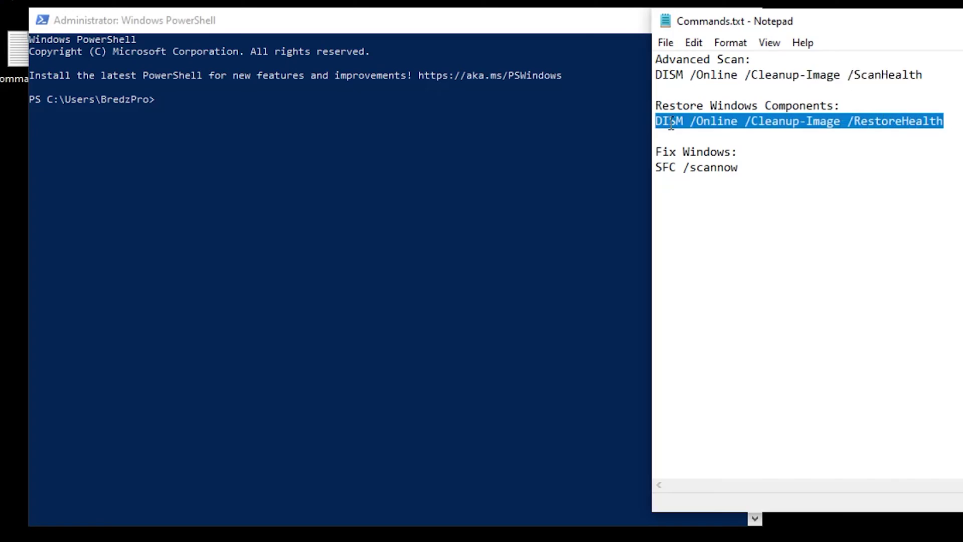
pyautogui.rightClick(670, 122)
pyautogui.click(676, 176)
# Paste and run DISM /Online /Cleanup-Image /RestoreHealth in PowerShell until it completes successfully
pyautogui.click(218, 113)
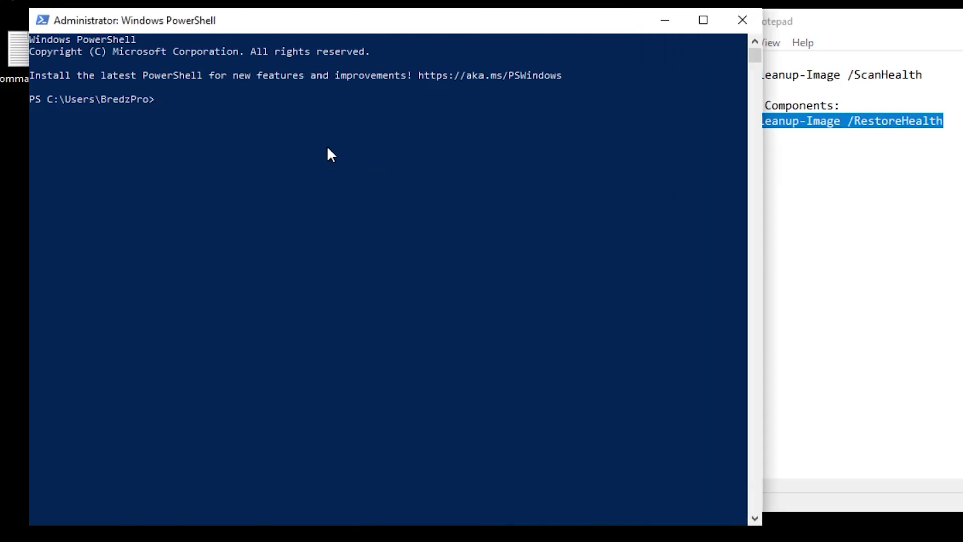
pyautogui.rightClick(201, 101)
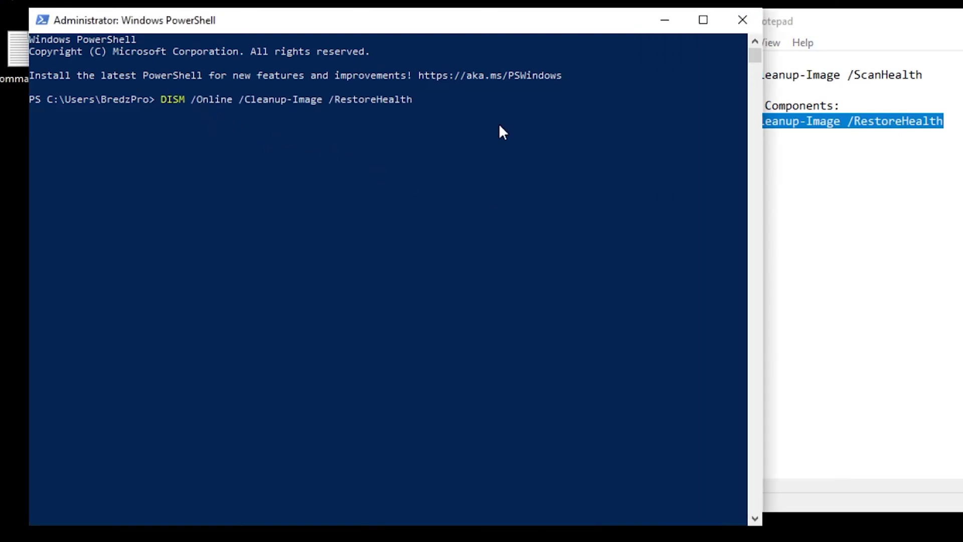
pyautogui.press('Return')
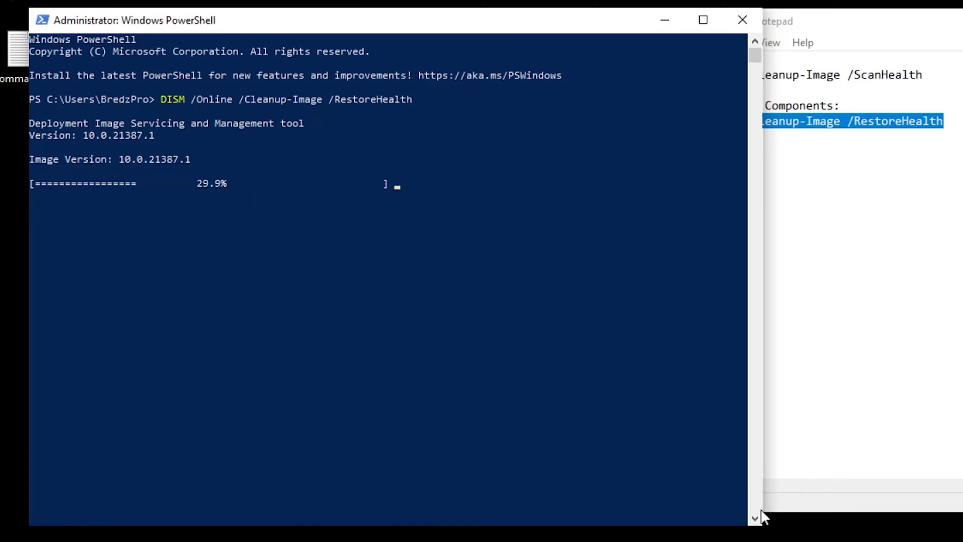
pyautogui.moveTo(760, 524)
pyautogui.mouseDown()
pyautogui.moveTo(745, 447)
pyautogui.moveTo(772, 526)
pyautogui.mouseUp()
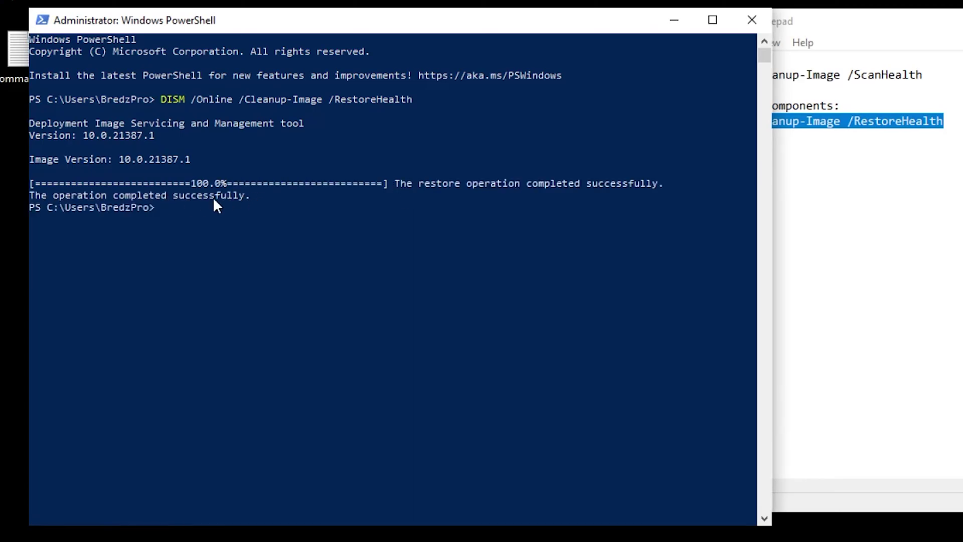
pyautogui.click(860, 161)
# Copy the SFC /scannow line from the Notepad command list
pyautogui.moveTo(821, 170); pyautogui.dragTo(655, 167)
pyautogui.rightClick(706, 168)
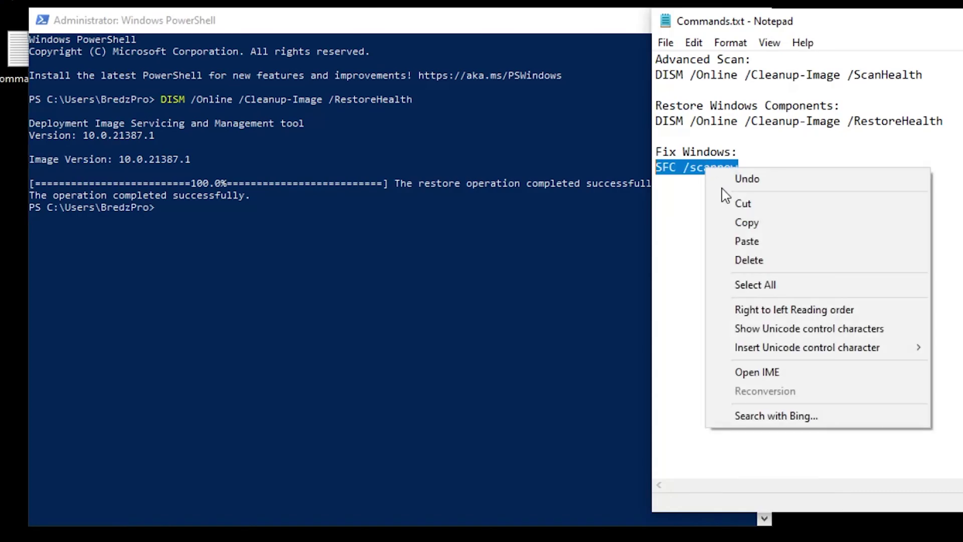
pyautogui.click(758, 222)
# Paste and run SFC /scannow in PowerShell, confirming no integrity violations were found
pyautogui.click(347, 211)
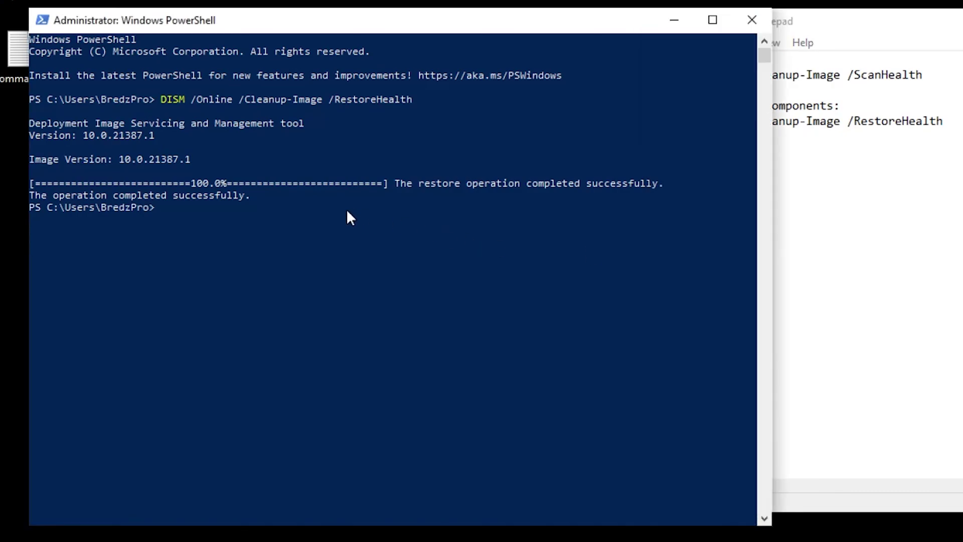
pyautogui.rightClick(247, 212)
pyautogui.press('Return')
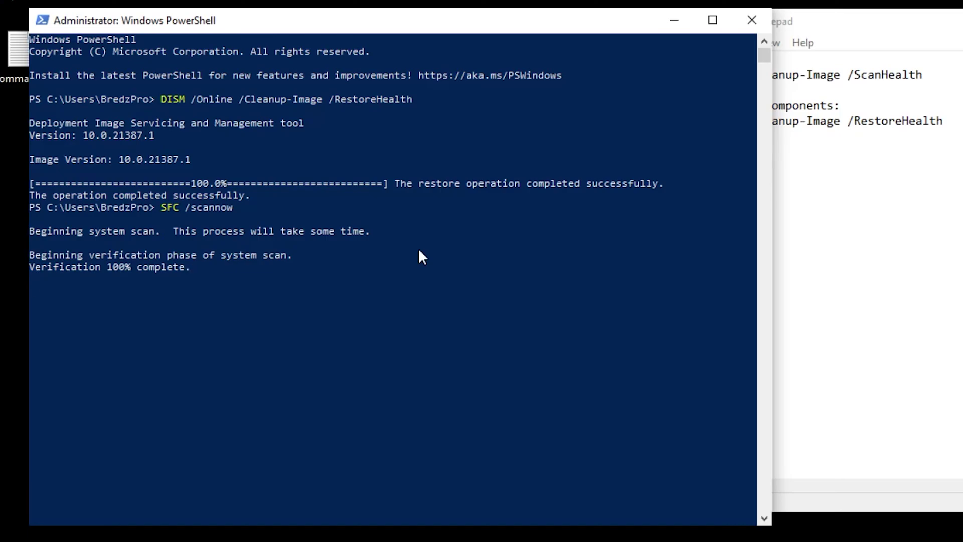
pyautogui.moveTo(425, 292); pyautogui.dragTo(19, 294)
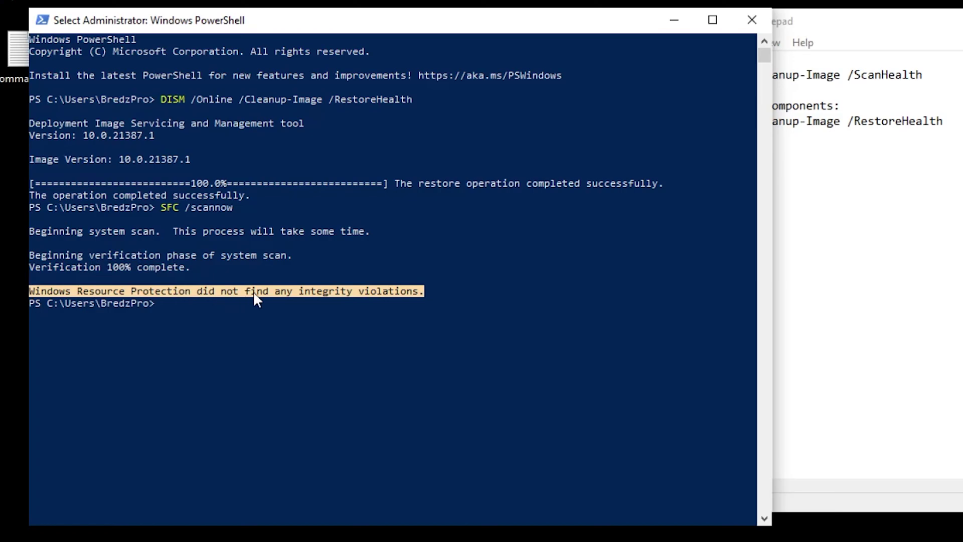
pyautogui.click(404, 309)
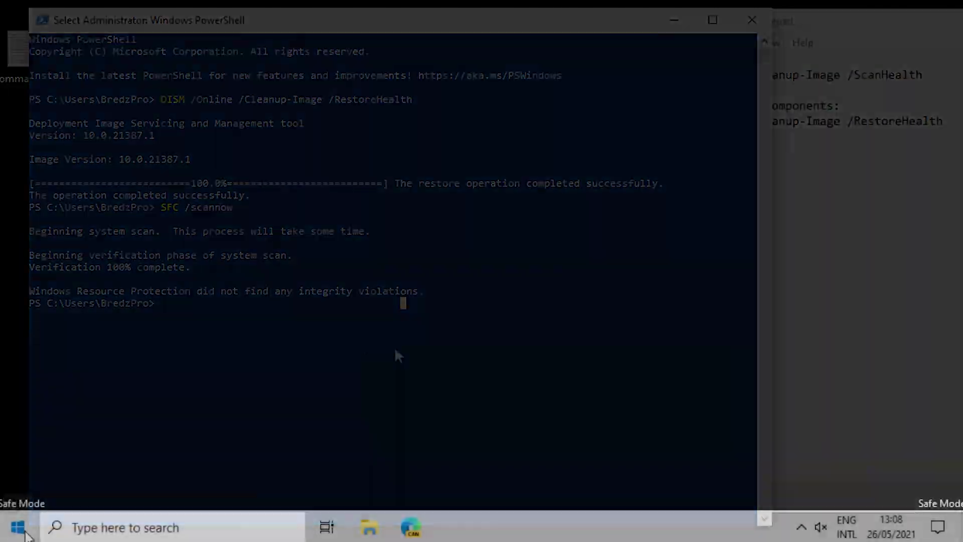
# Restart Windows from Start > Power to leave Safe Mode
pyautogui.click(18, 527)
pyautogui.click(18, 490)
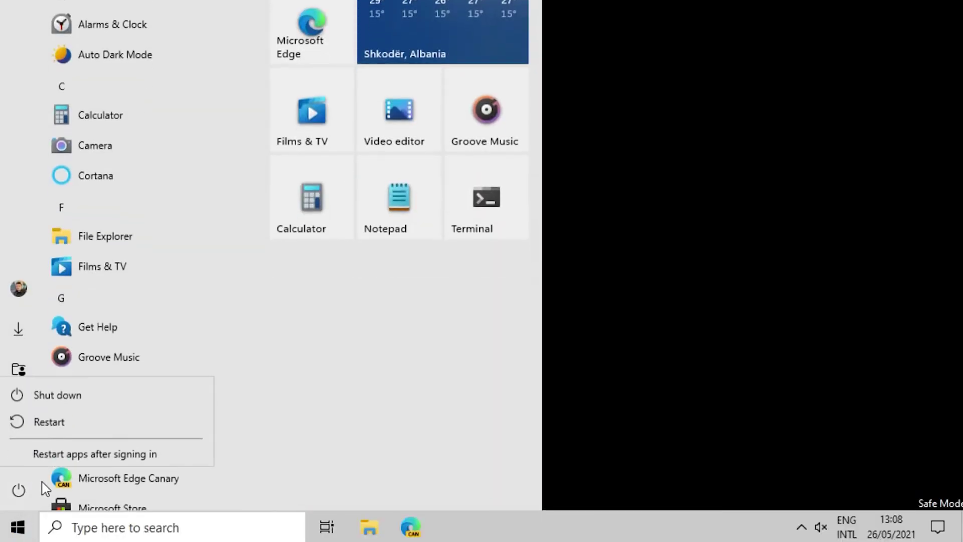
pyautogui.click(56, 421)
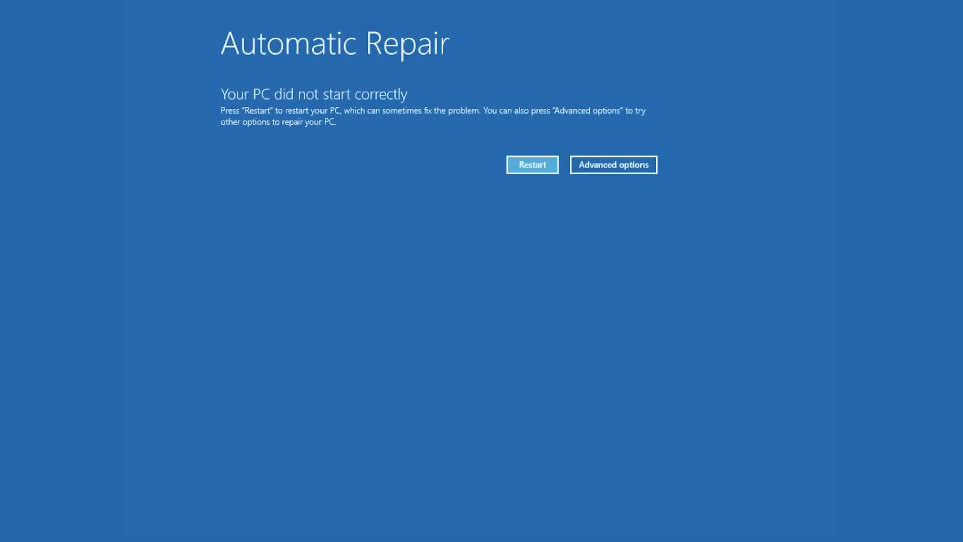
# Go through Advanced options > Troubleshoot to view the Reset this PC choices, including Keep my files
pyautogui.click(636, 169)
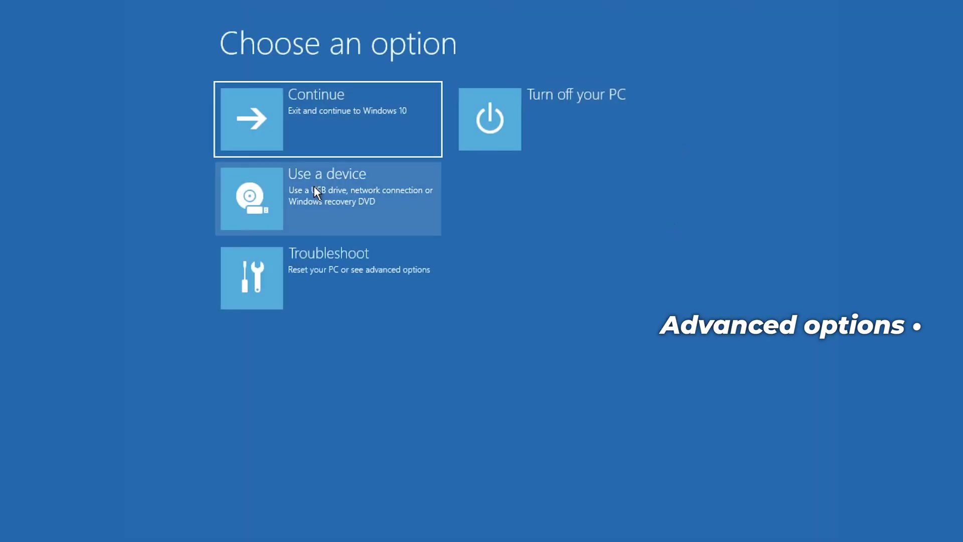
pyautogui.click(330, 304)
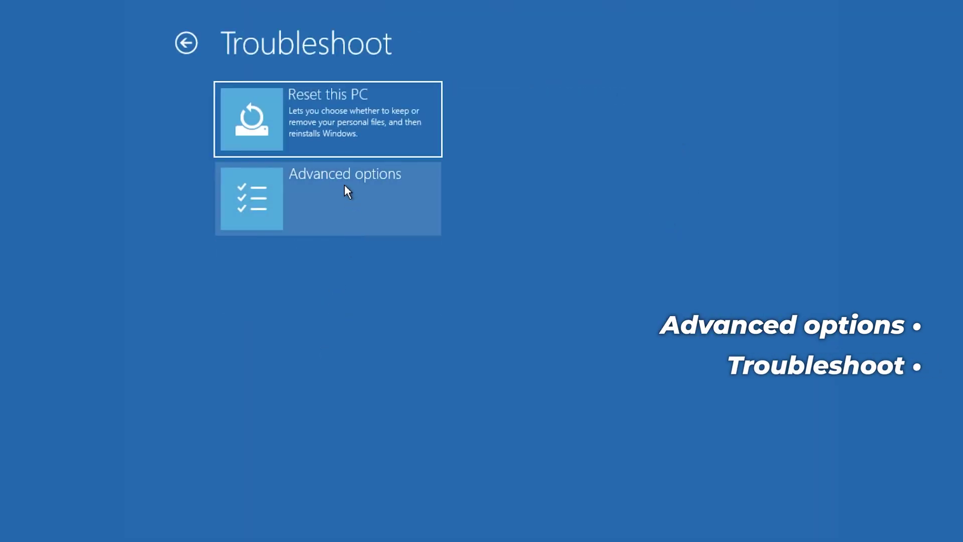
pyautogui.click(347, 142)
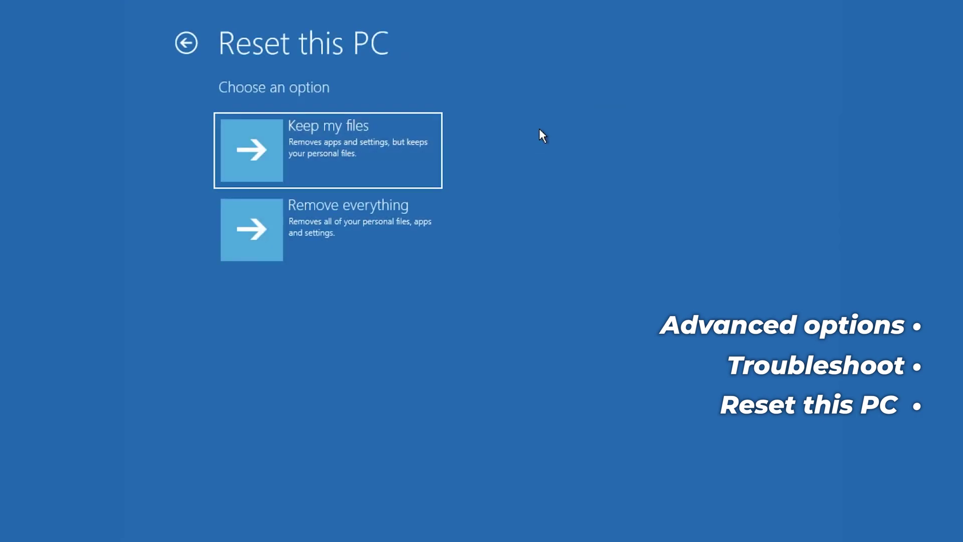